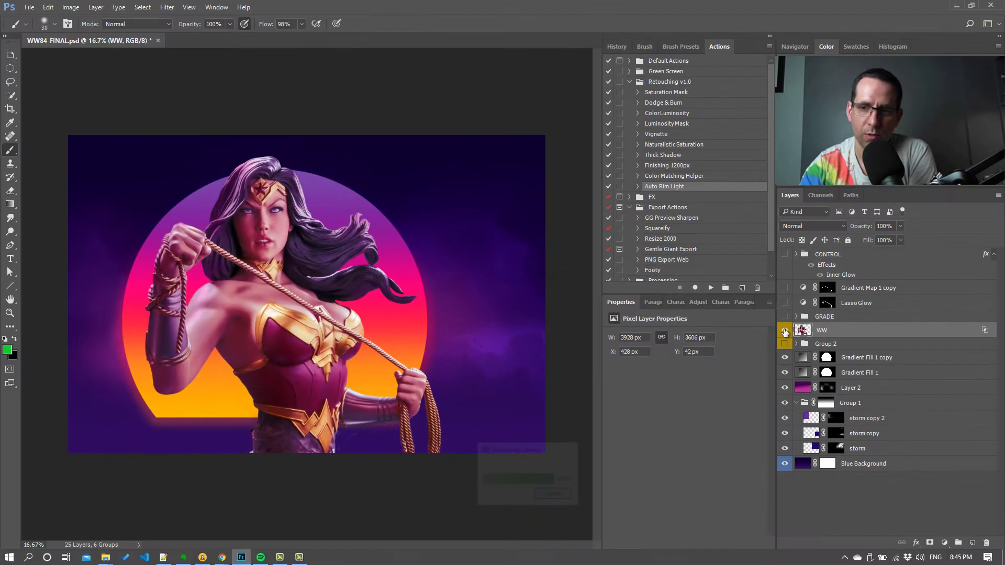
Step: Run the Auto Rim Light action on the WW cutout and raise the glow layer's fill to 71%
click(473, 334)
click(785, 332)
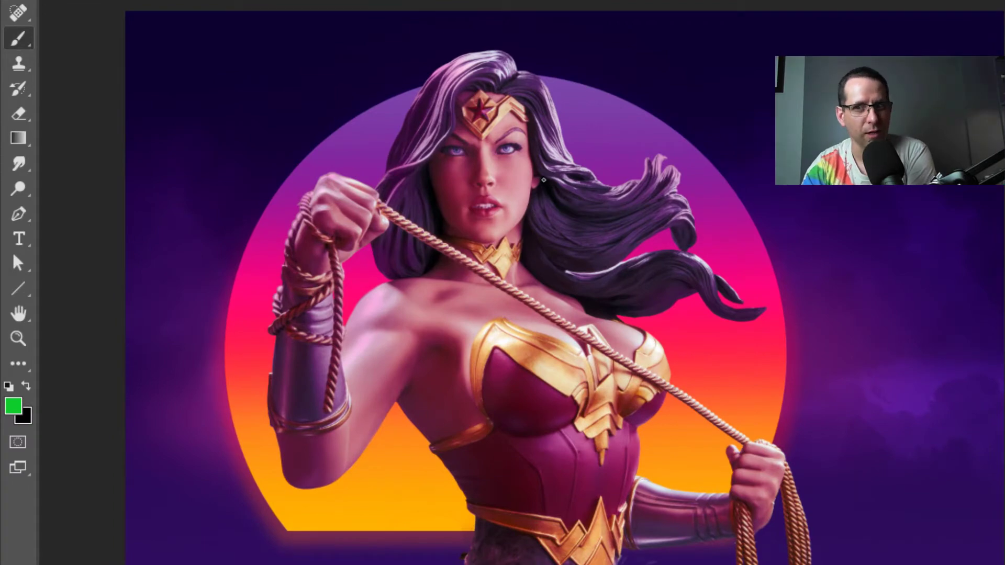
key(l)
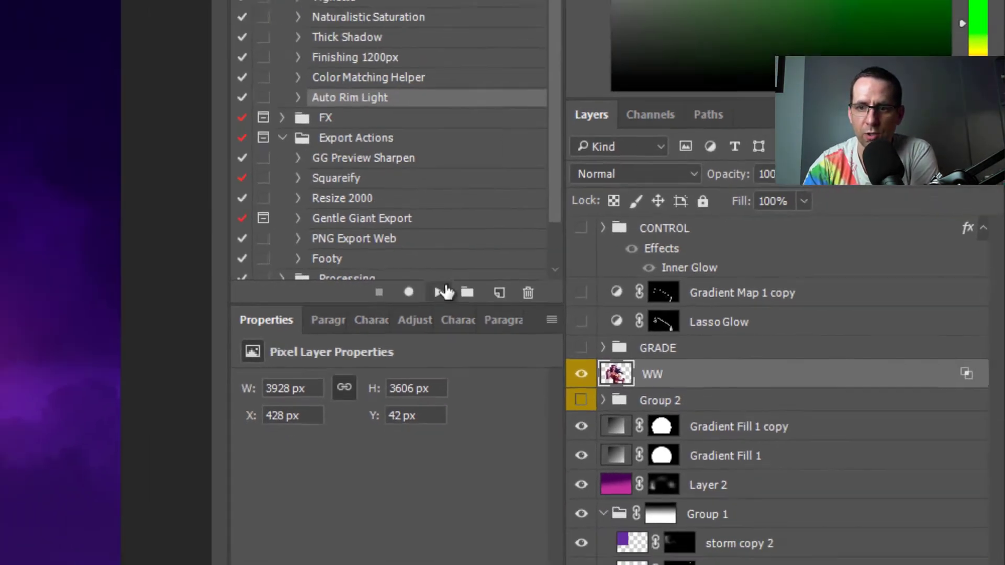
click(440, 293)
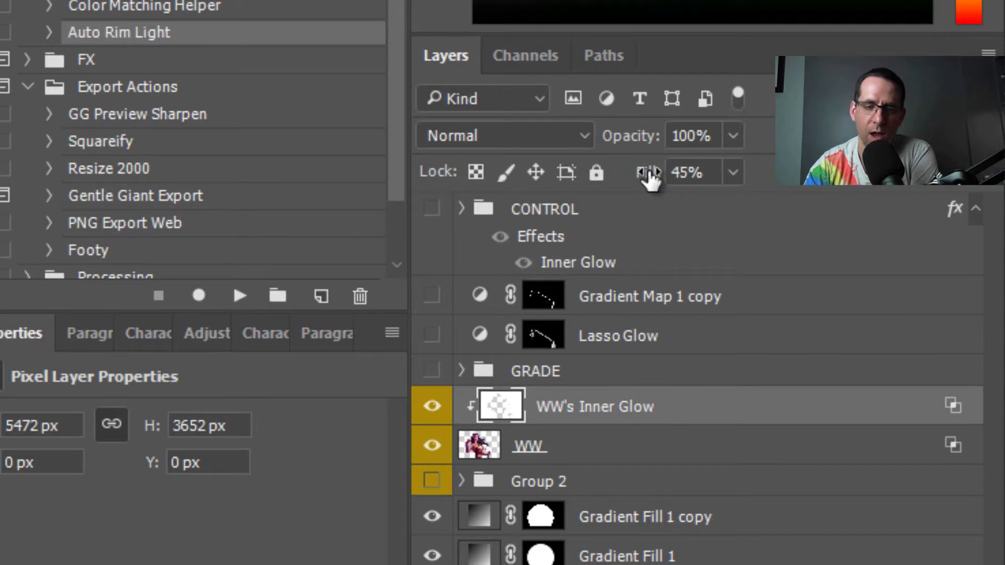
drag(651, 173, 858, 168)
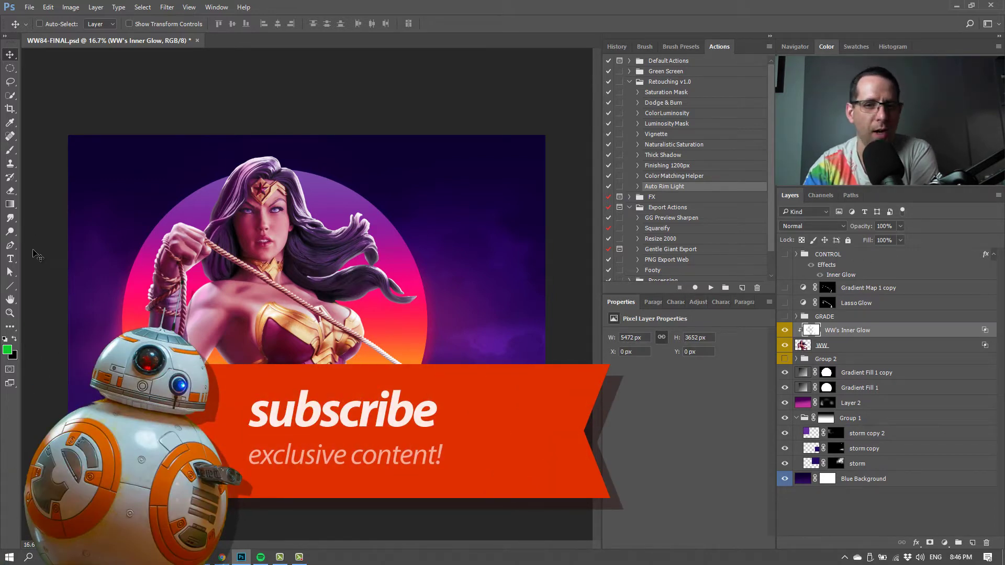
click(10, 326)
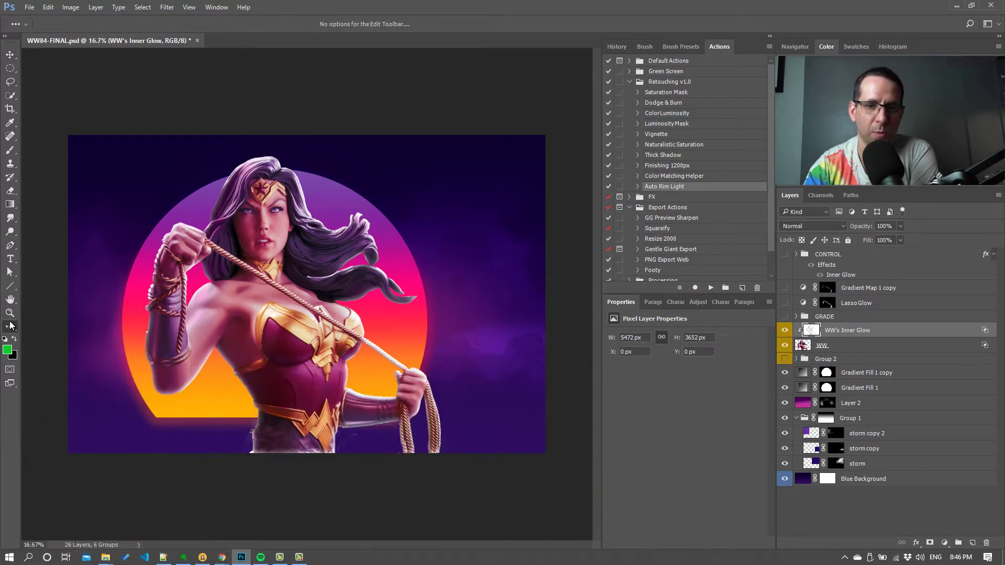
click(10, 312)
click(168, 272)
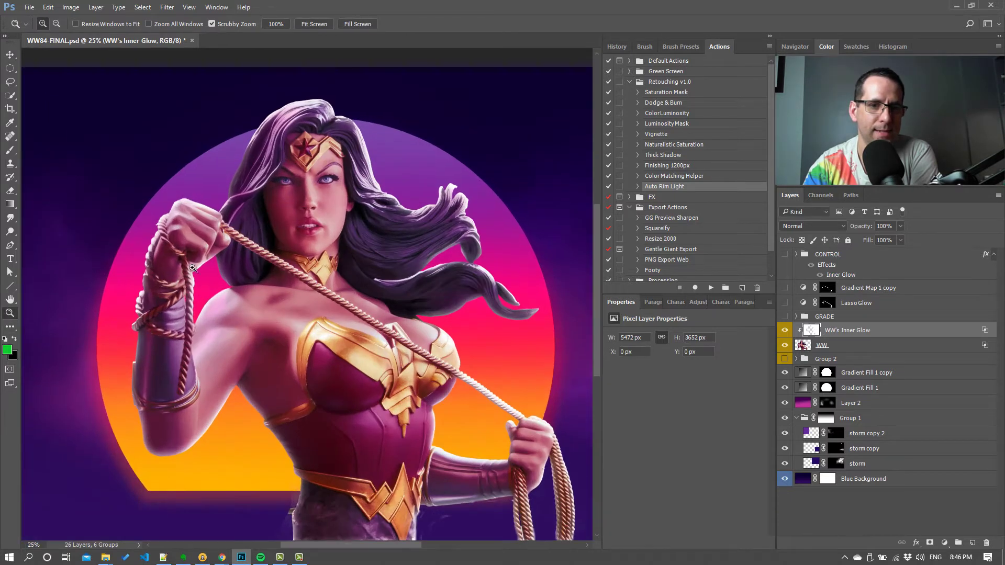
drag(597, 252, 598, 270)
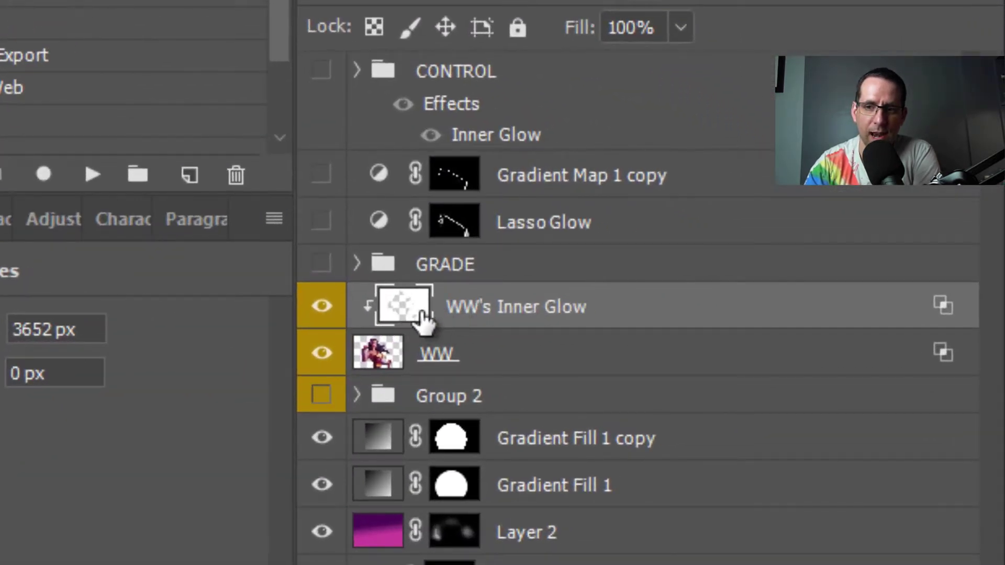
Step: Add a white layer mask to the WW's Inner Glow layer with Ctrl+Alt+M
click(378, 355)
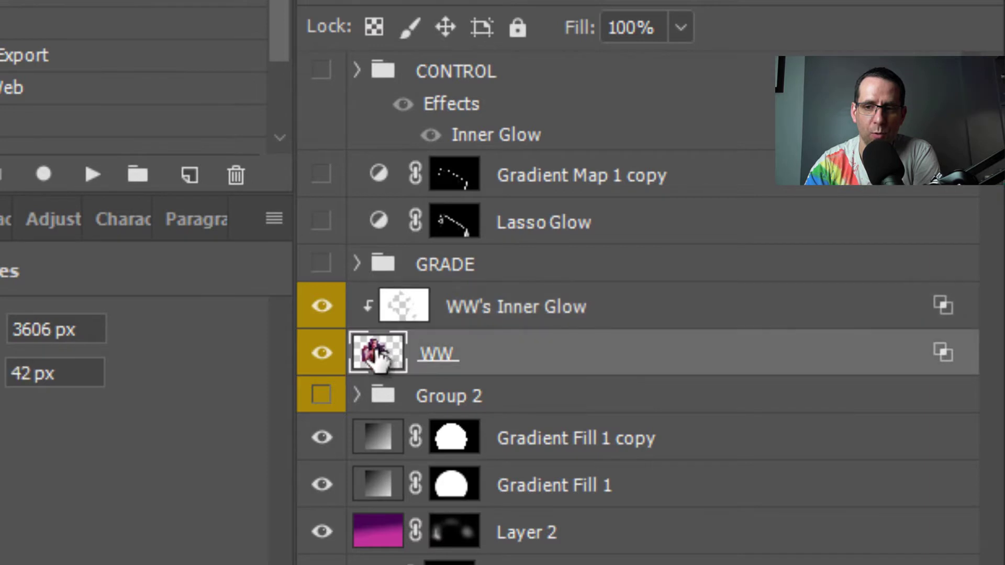
click(409, 325)
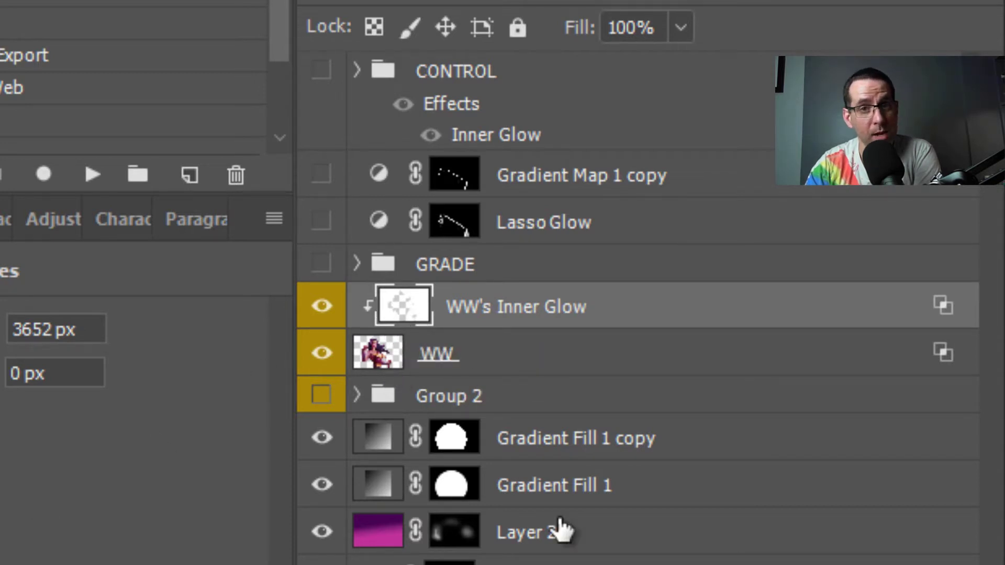
key(ctrl+alt+m)
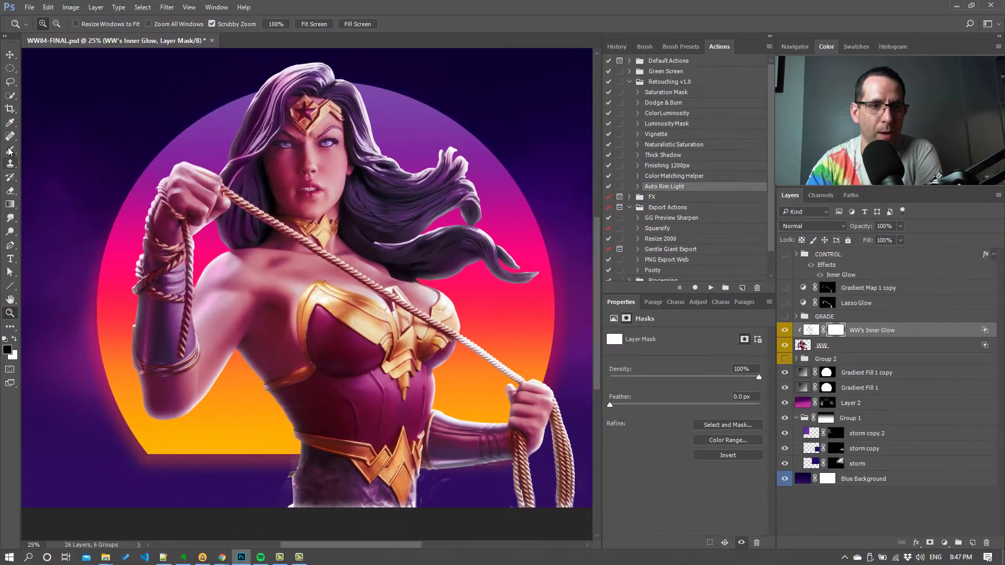
Step: Take a 300 px brush and paint the glow out over the hanging rope strand
click(9, 151)
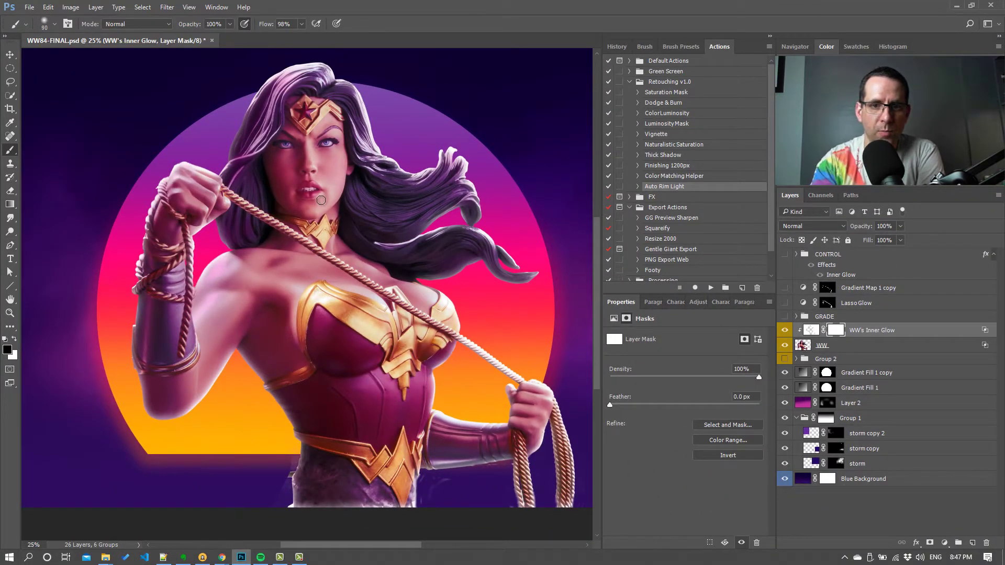
key(bracketright)
key(bracketright)
key(bracketright)
key(bracketright)
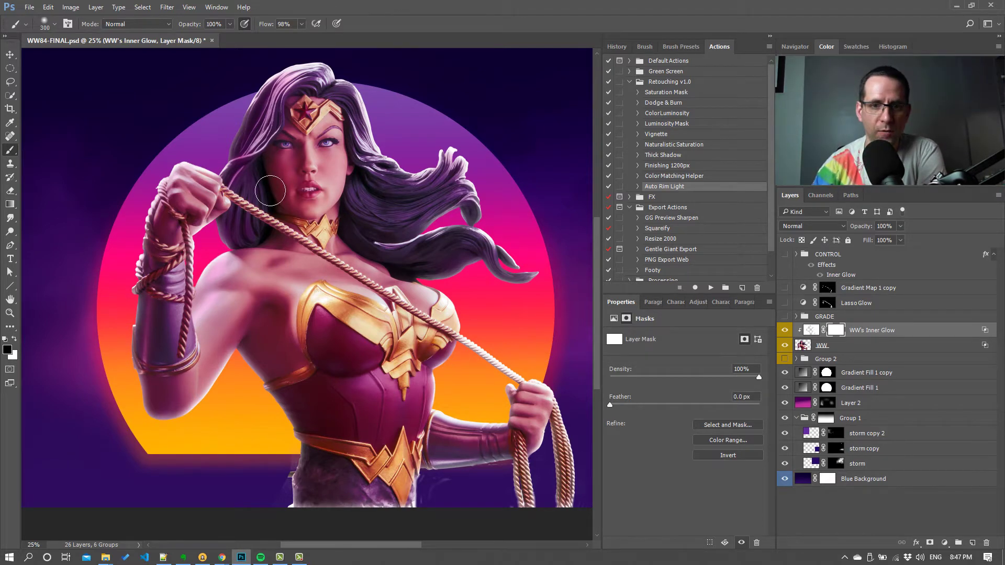
mouse_move(546, 437)
mouse_down()
mouse_move(520, 466)
mouse_move(516, 505)
mouse_move(524, 494)
mouse_move(528, 505)
mouse_move(525, 479)
mouse_move(566, 494)
mouse_move(568, 505)
mouse_move(571, 413)
mouse_move(555, 448)
mouse_move(548, 429)
mouse_move(527, 472)
mouse_move(540, 448)
mouse_move(478, 468)
mouse_move(490, 458)
mouse_move(433, 462)
mouse_move(537, 459)
mouse_up()
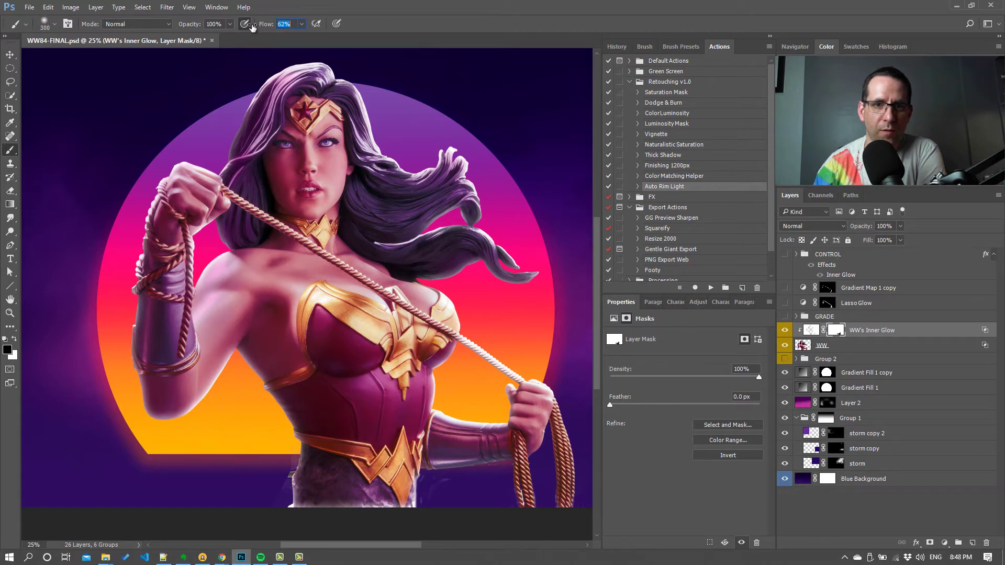
Step: Set brush flow to 23% and keep the WW's Inner Glow mask targeted for painting
key(Return)
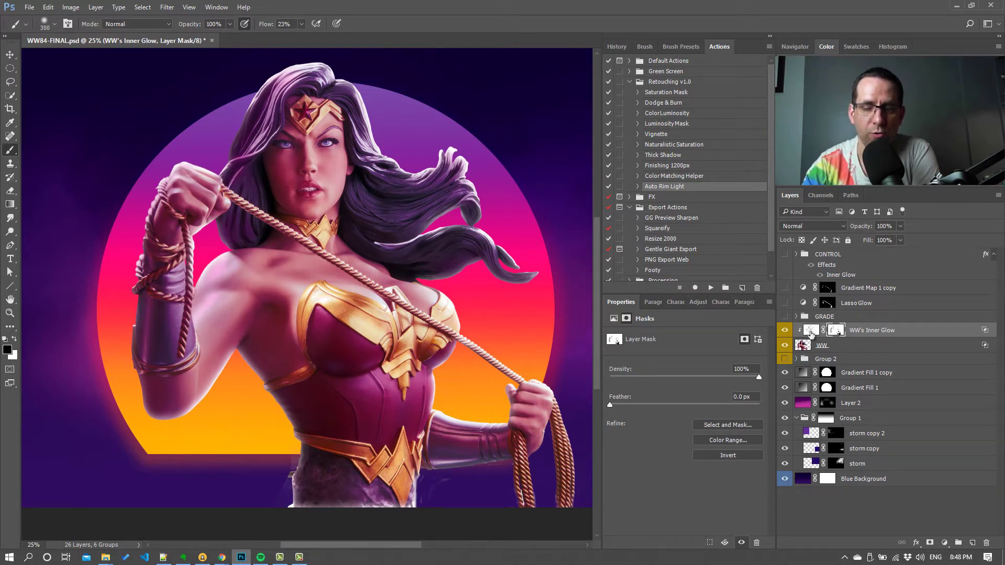
click(812, 332)
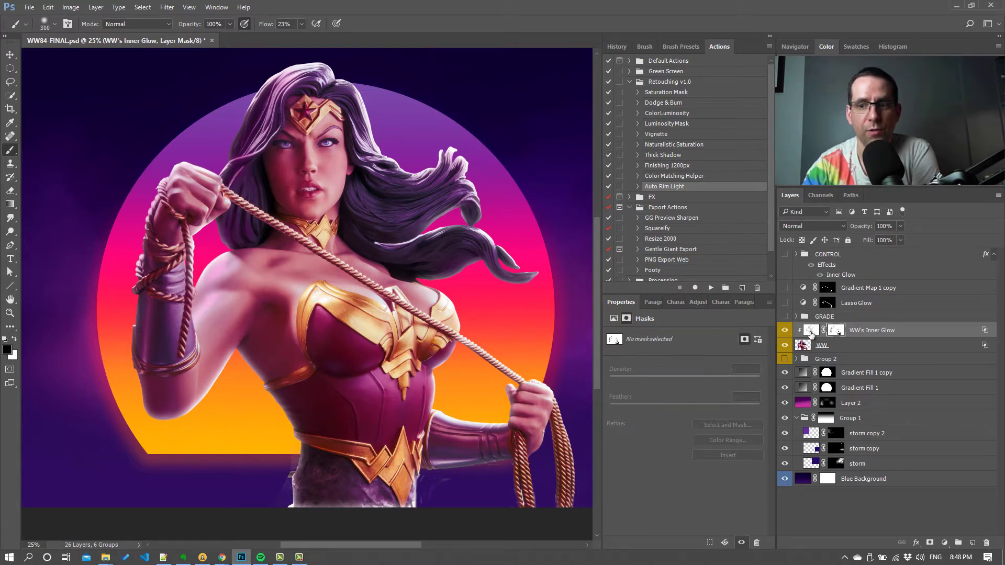
click(836, 331)
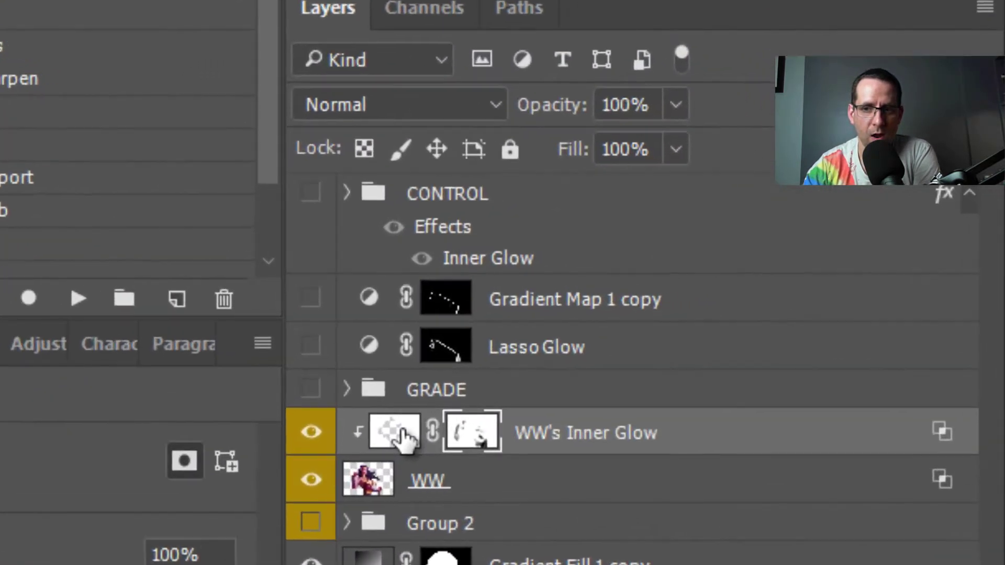
Step: Clip the WW's Inner Glow layer to the WW cutout and lock its transparent pixels
click(401, 431)
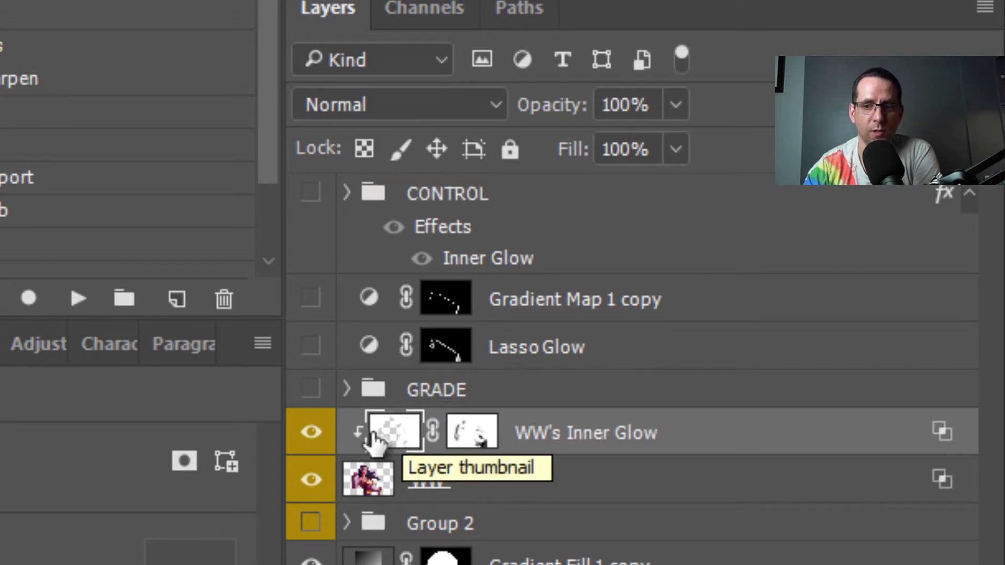
key(ctrl+alt+g)
click(364, 148)
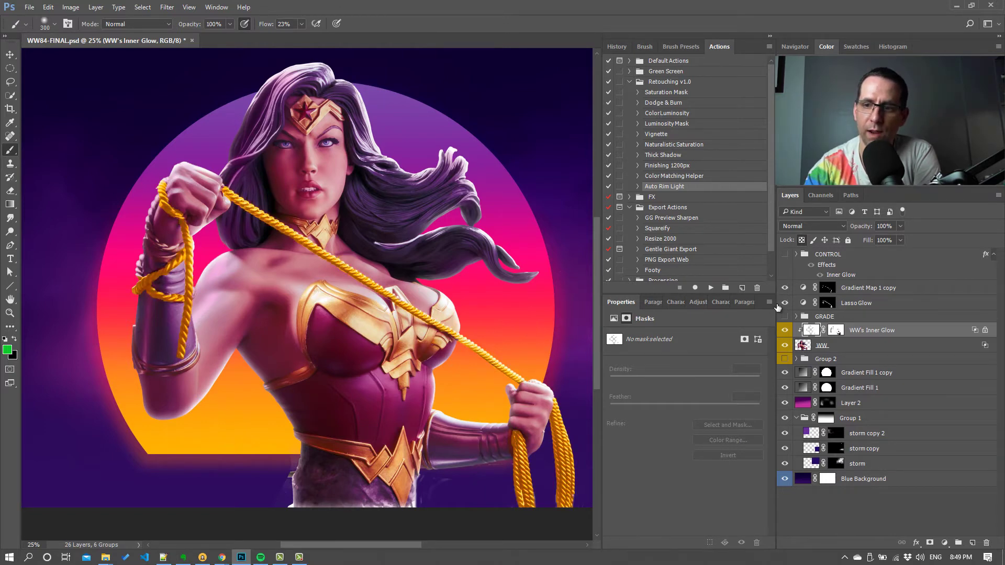
Step: Set the Gradient Map 1 copy fill to 55% and raise the brush flow to 100%
click(787, 288)
click(786, 289)
click(786, 289)
click(787, 289)
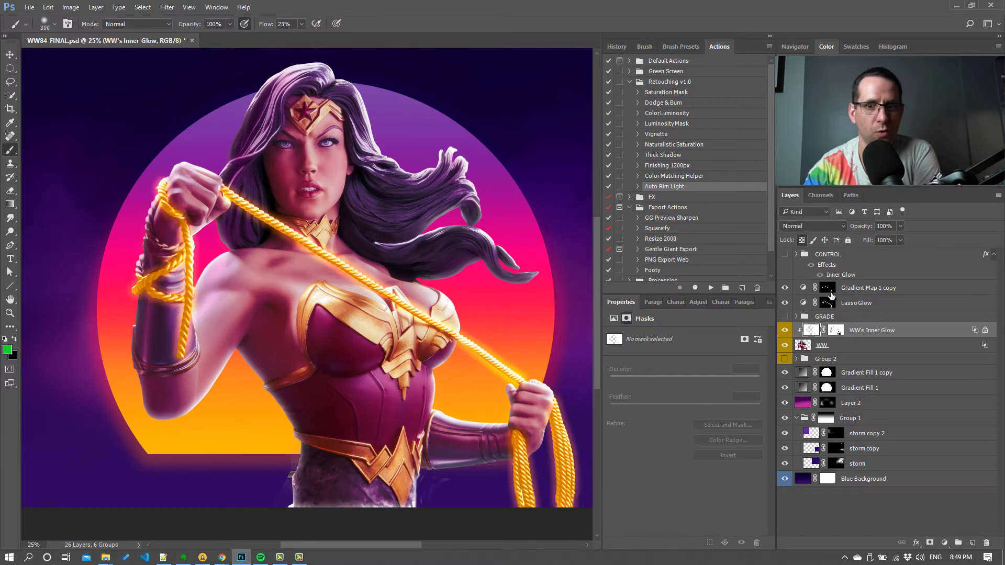
click(858, 290)
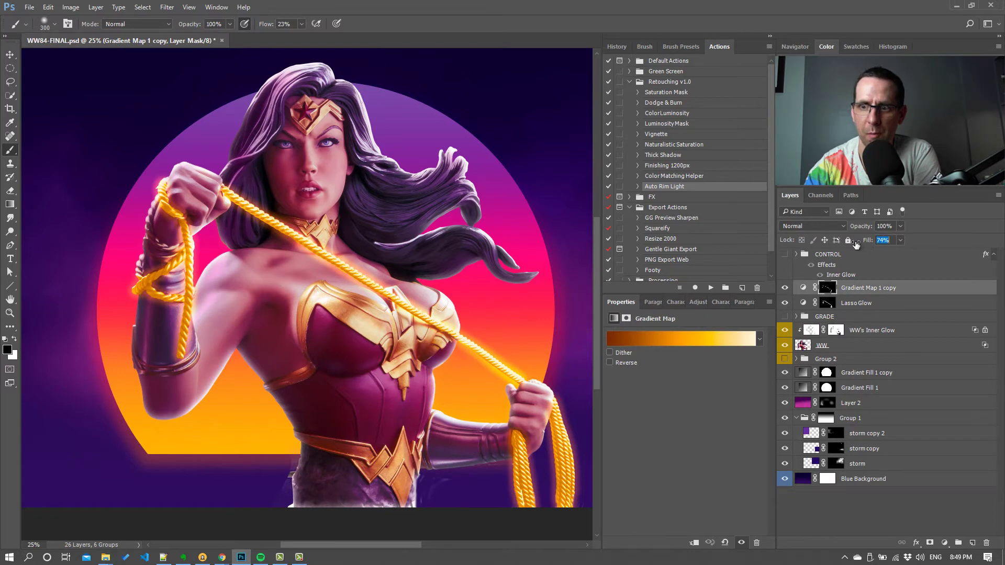
text(55)
key(Return)
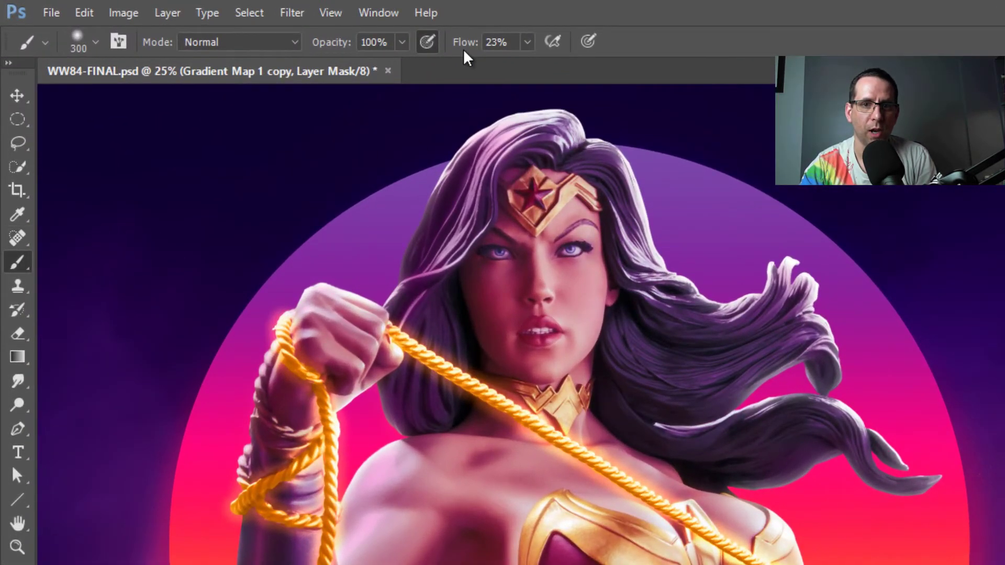
drag(460, 44, 677, 32)
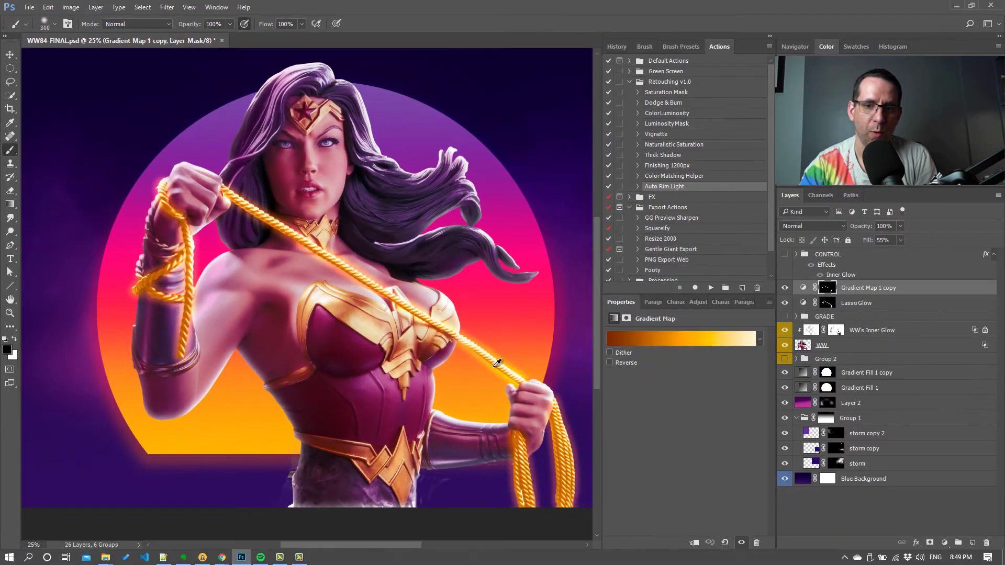
alt+click(495, 363)
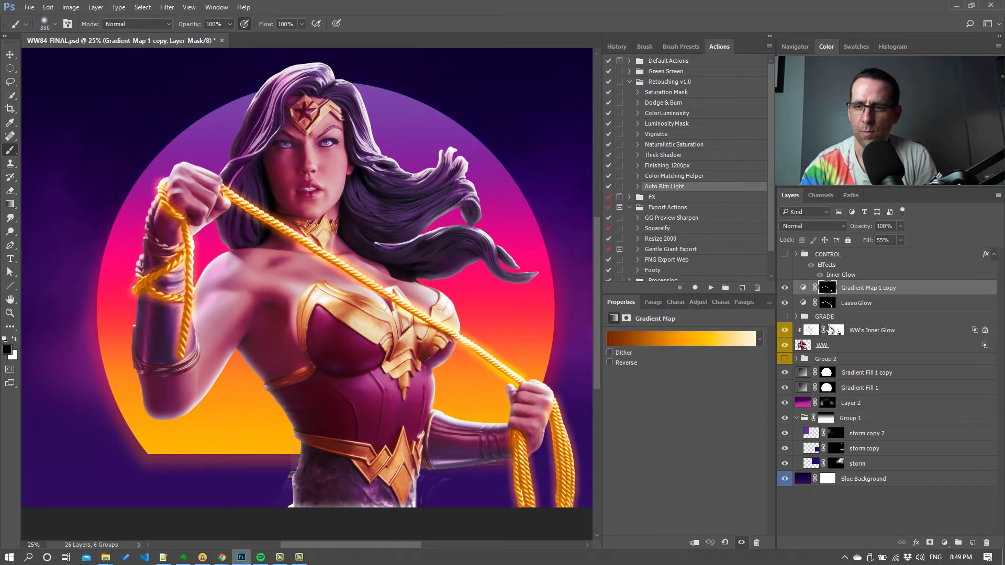
Step: Sample the glowing rope's orange as the brush colour for the WW's Inner Glow layer
click(812, 331)
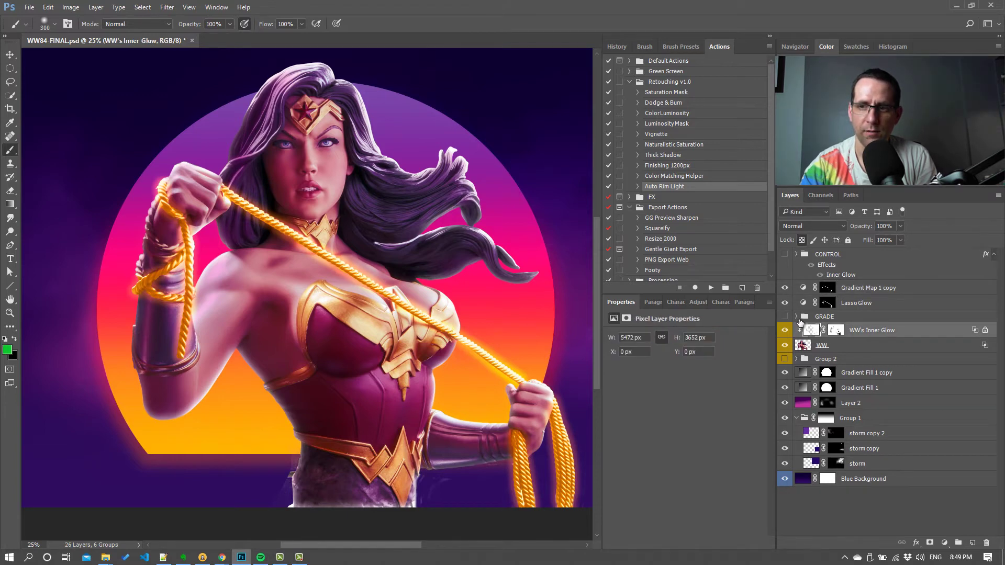
alt+click(497, 362)
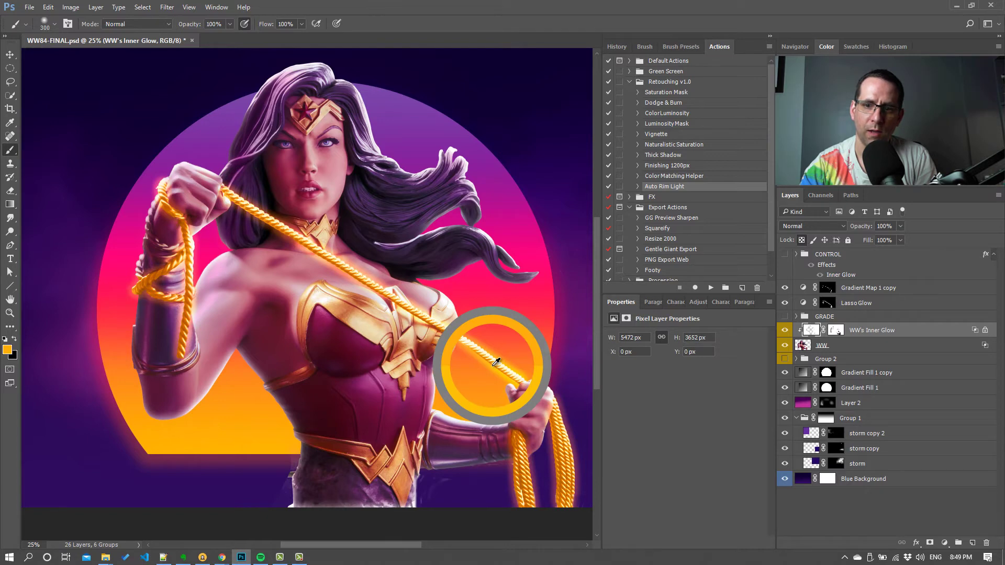
drag(497, 362, 496, 365)
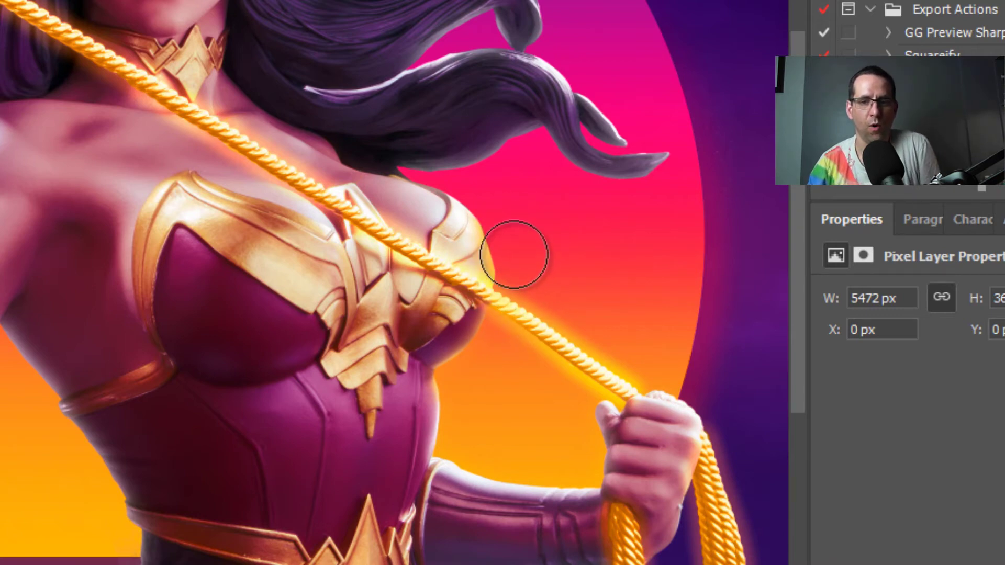
key(v)
key(b)
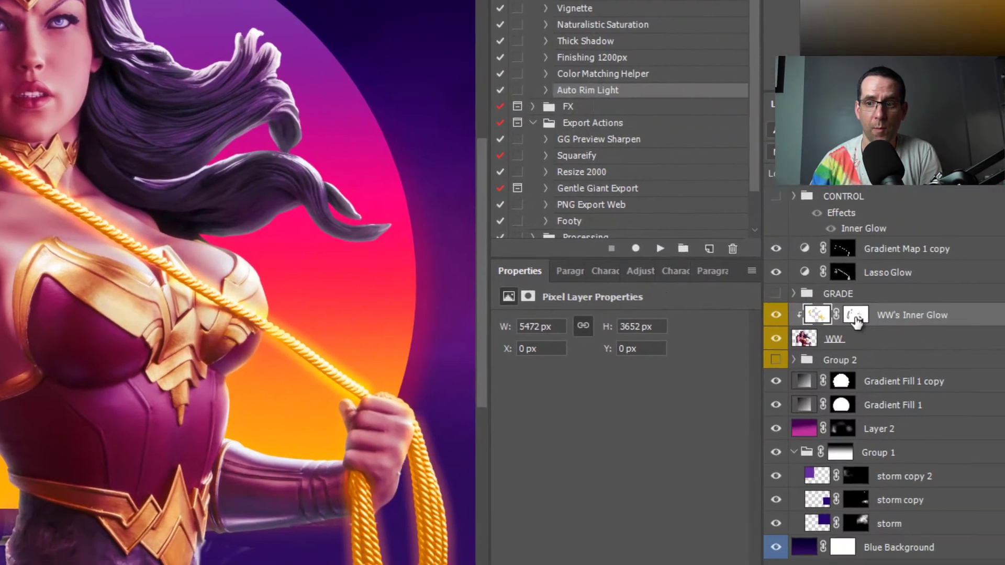
Step: Target the WW's Inner Glow mask thumbnail to show its density and feather settings
click(856, 317)
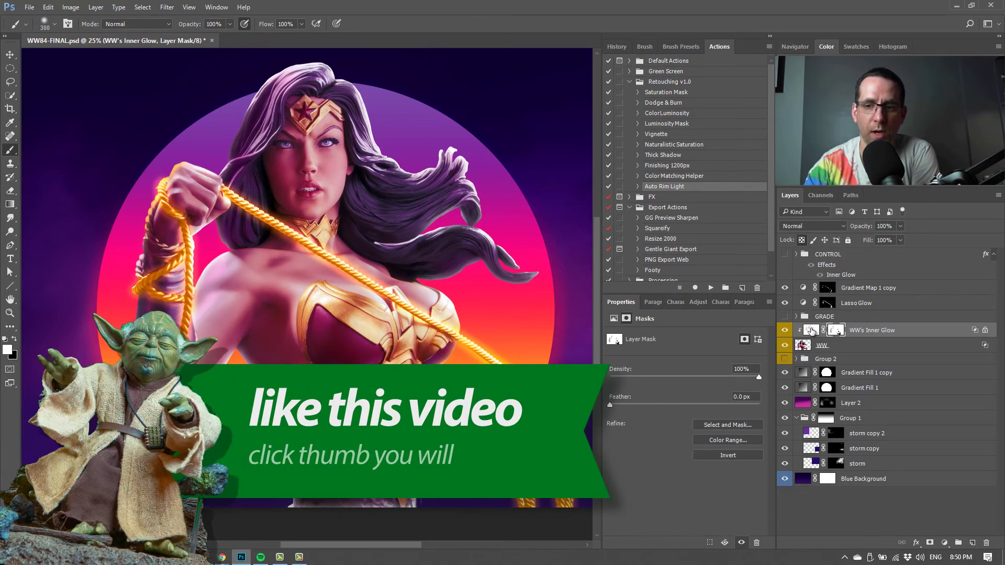
Step: Target the WW's Inner Glow layer thumbnail to paint orange on its pixels
click(812, 331)
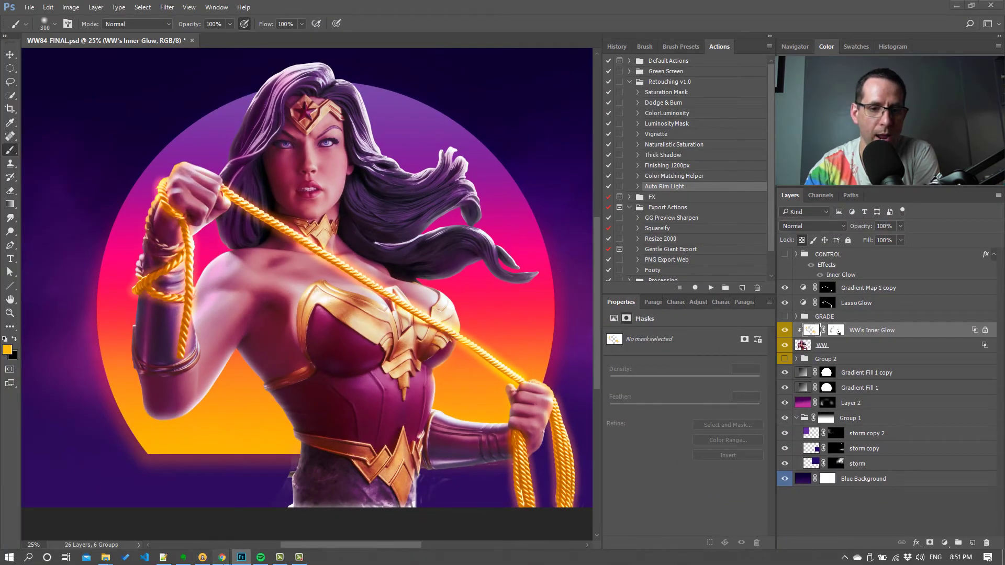
Step: Bring up the $15 Toyshooter Retouching Actions Gumroad page in Chrome and scroll to its actions list
mouse_move(222, 557)
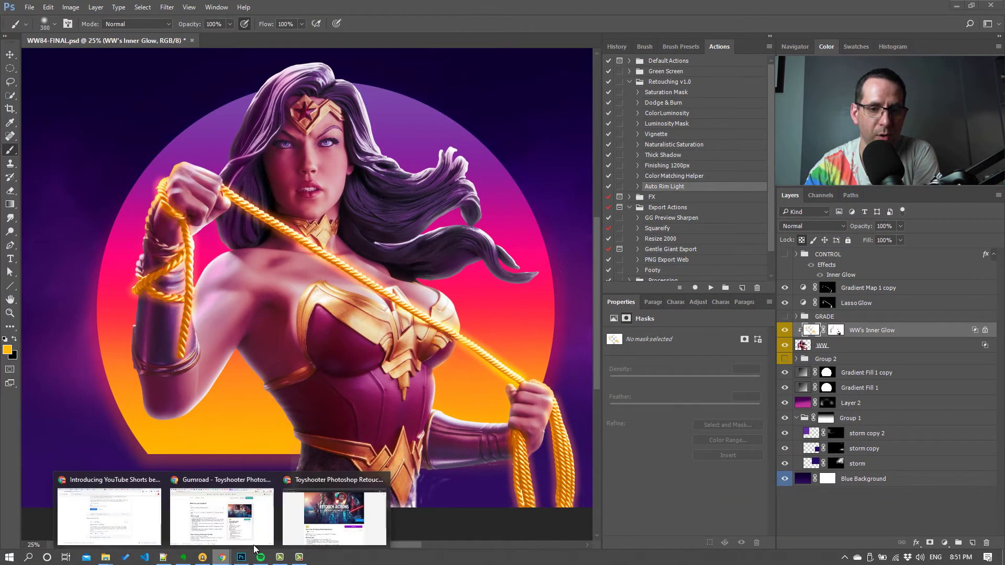
click(332, 515)
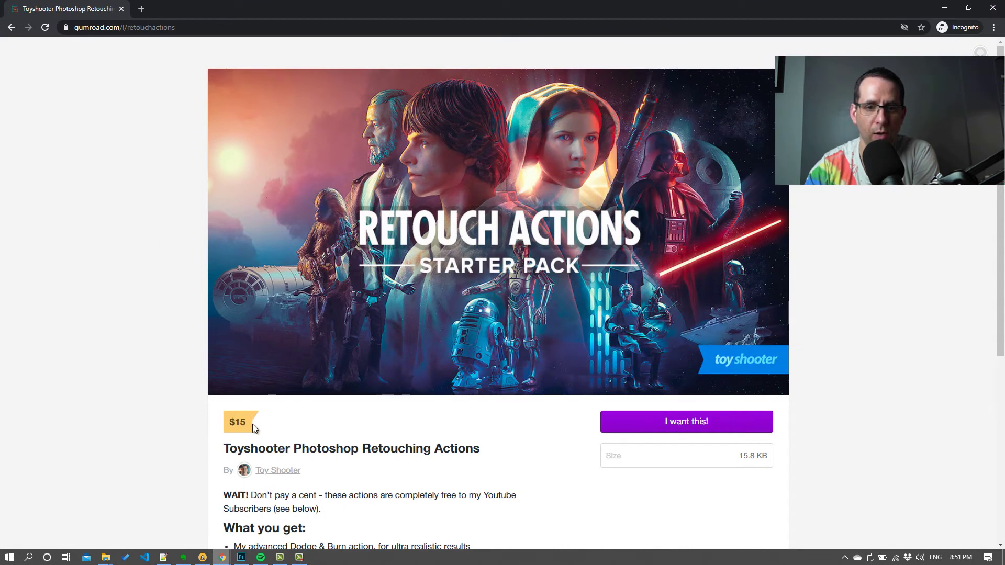
double_click(230, 426)
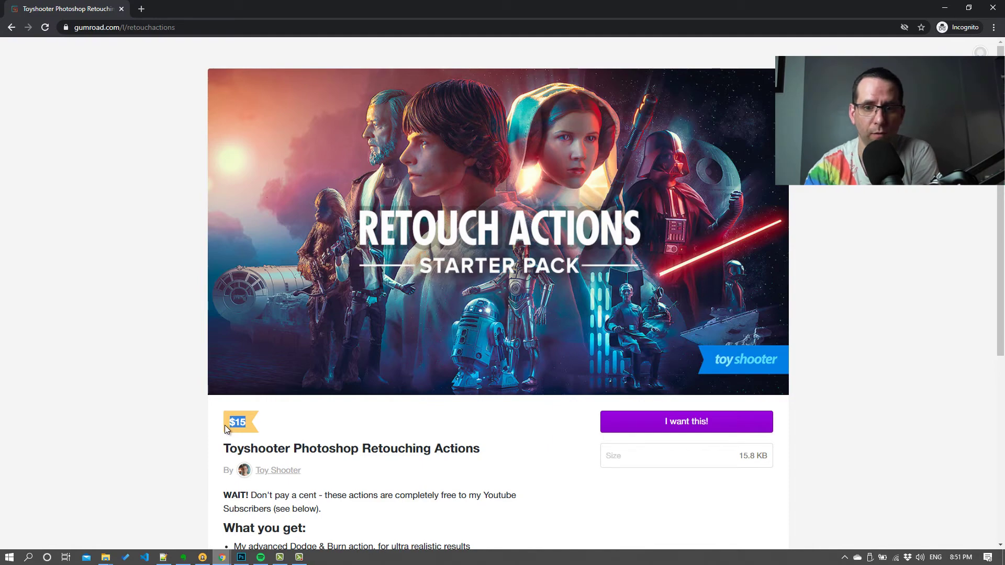
scroll(225, 425, down, 5)
click(181, 373)
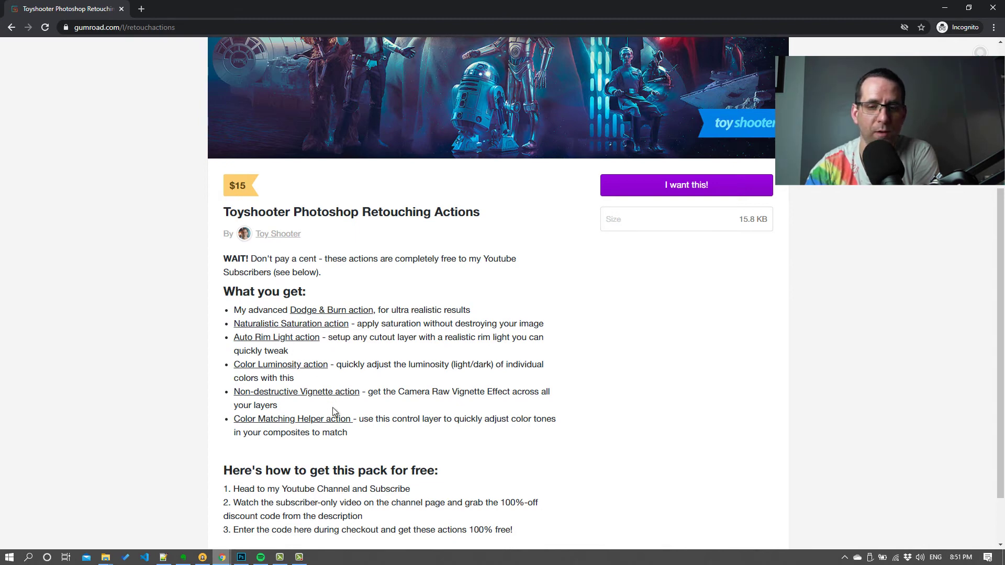
drag(360, 423, 252, 324)
click(257, 316)
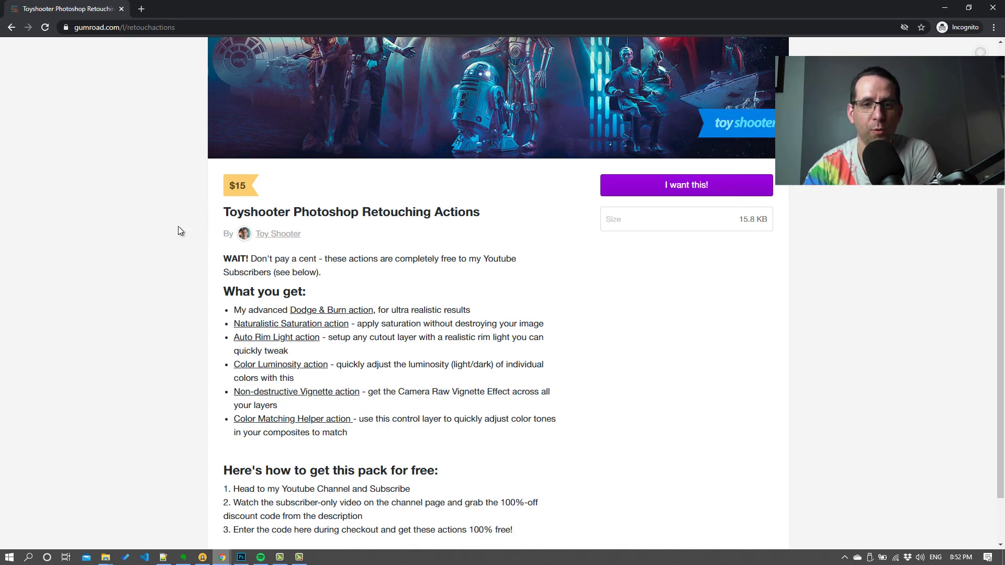
scroll(193, 234, up, 3)
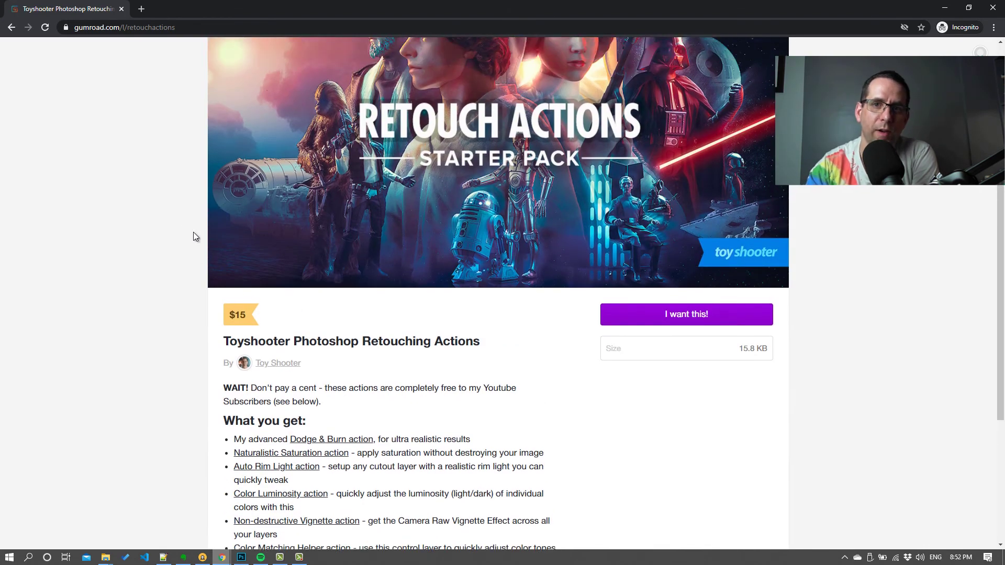
scroll(176, 221, up, 2)
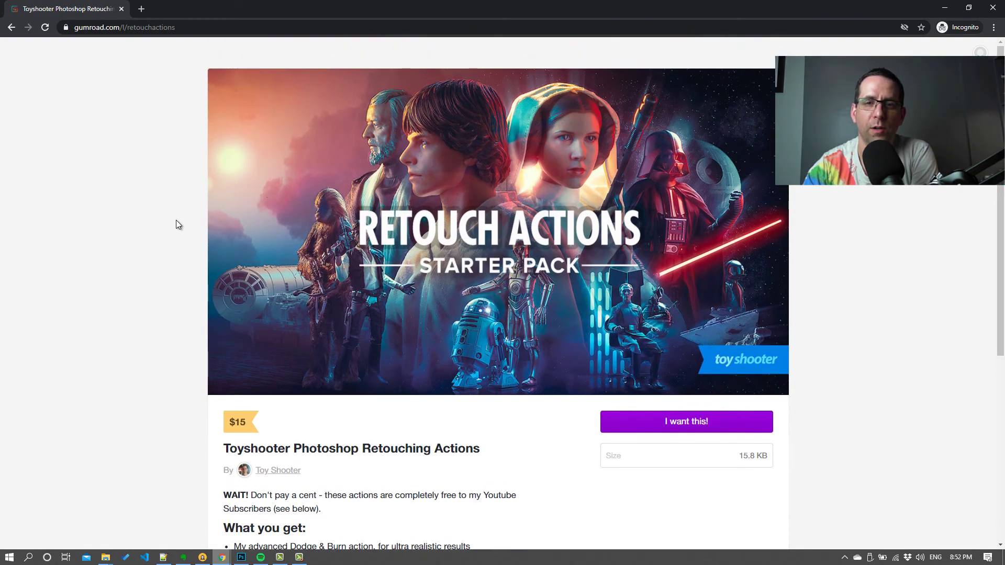
scroll(177, 224, down, 2)
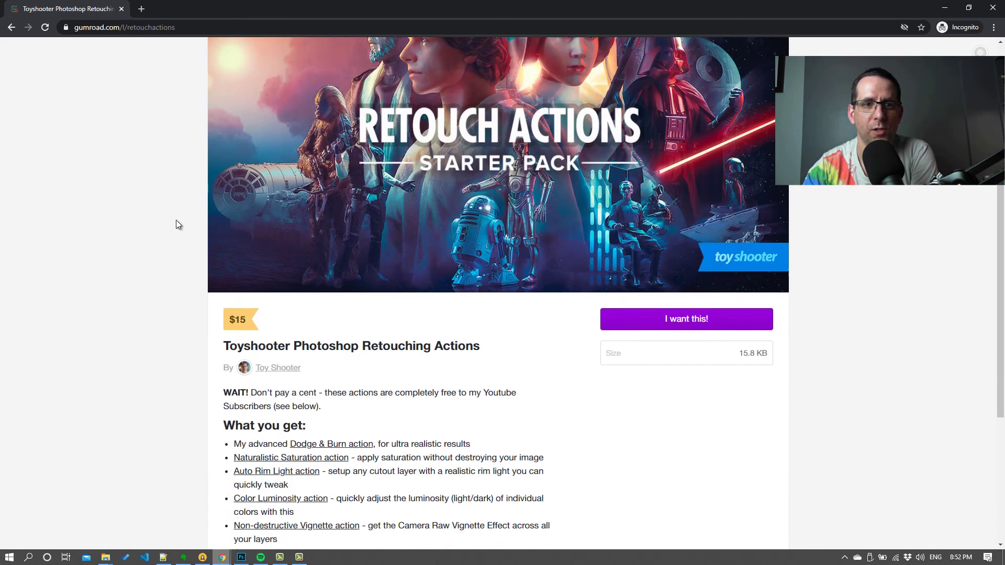